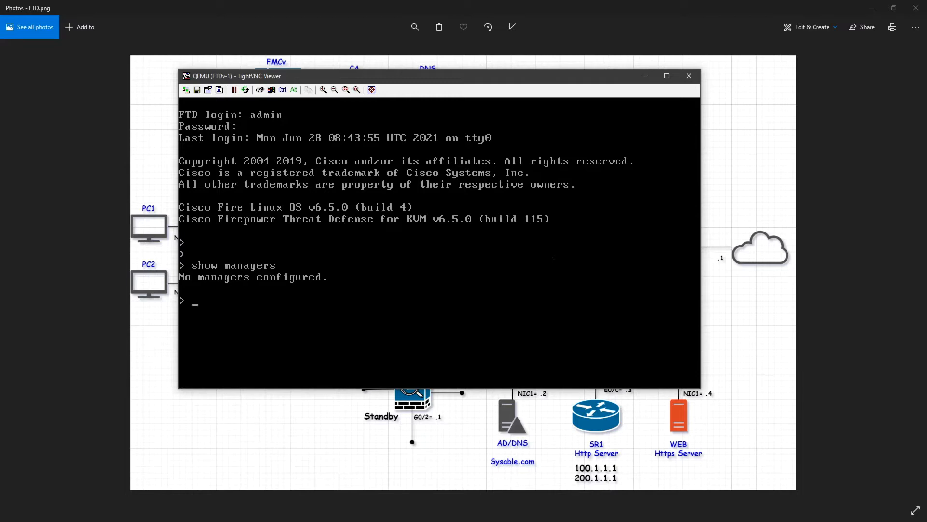
- Configure 172.1.1.2 as the manager on the FTD command line, supplying the registration key
{"action": "type", "text": "configure manager add 172.1"}
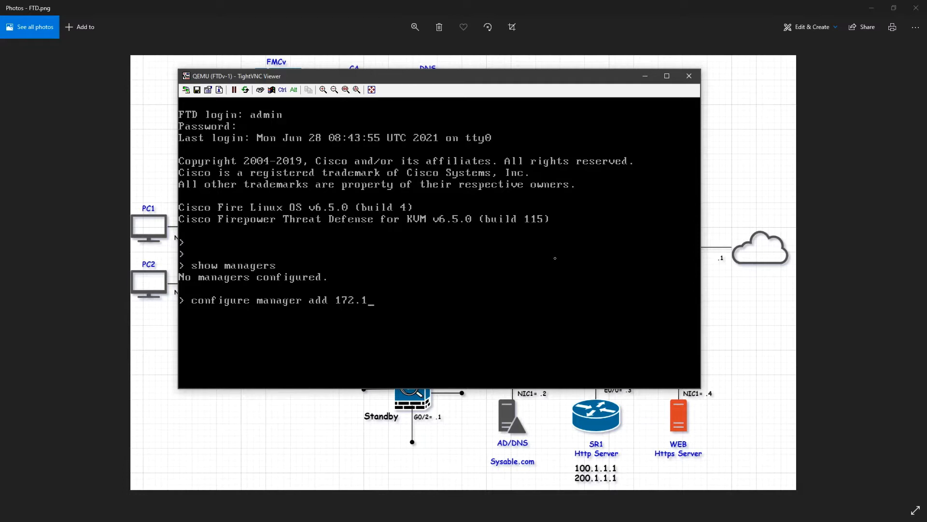
{"action": "type", "text": ".1.2 Cisco123"}
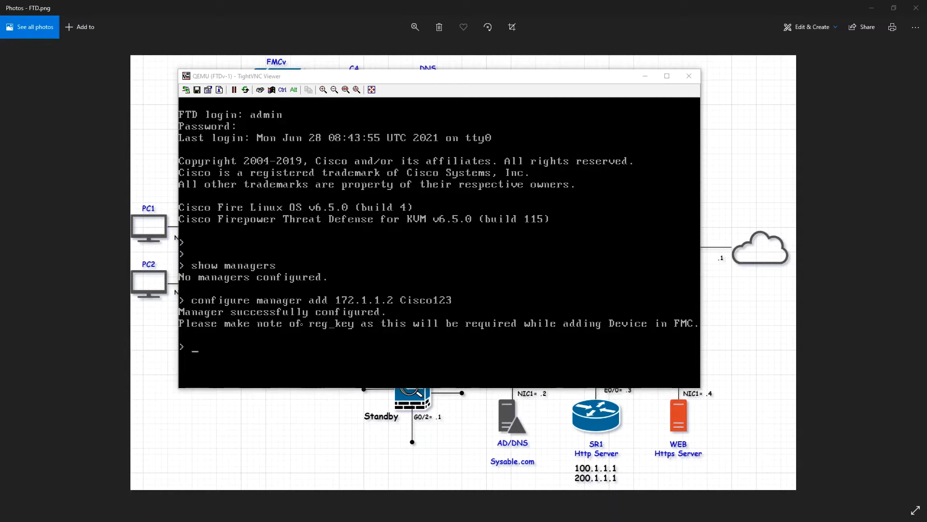
- Switch to the Firepower Management Center and create a device group named Sysable in Device Management
{"action": "left_click", "coordinate": [645, 77]}
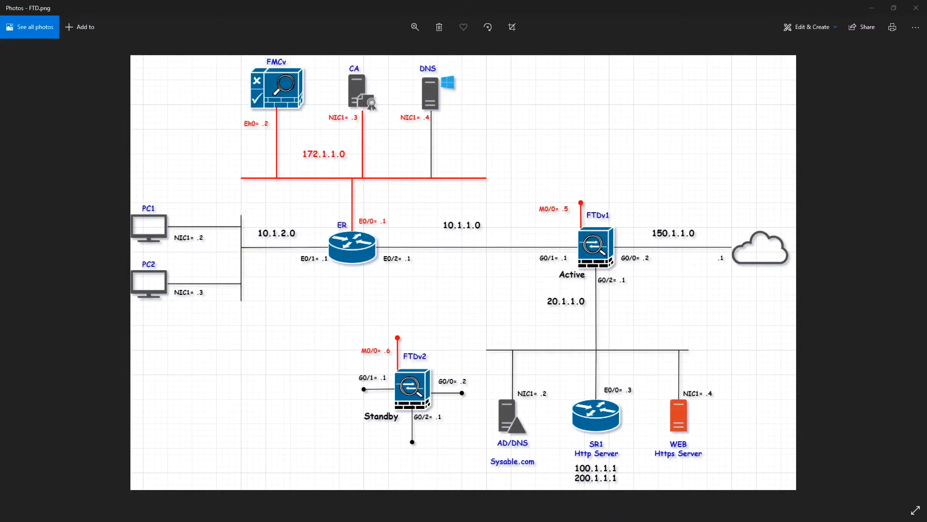
{"action": "key", "text": "alt+Tab"}
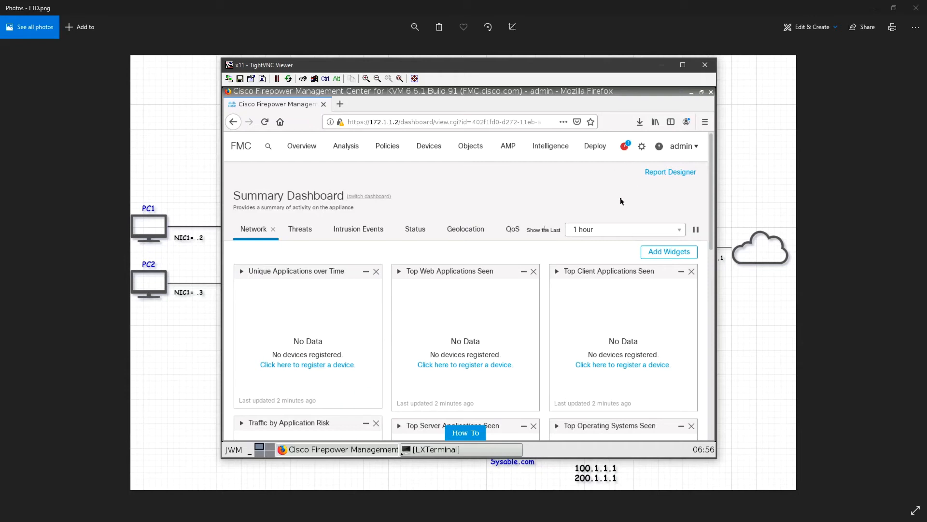
{"action": "left_click", "coordinate": [428, 147]}
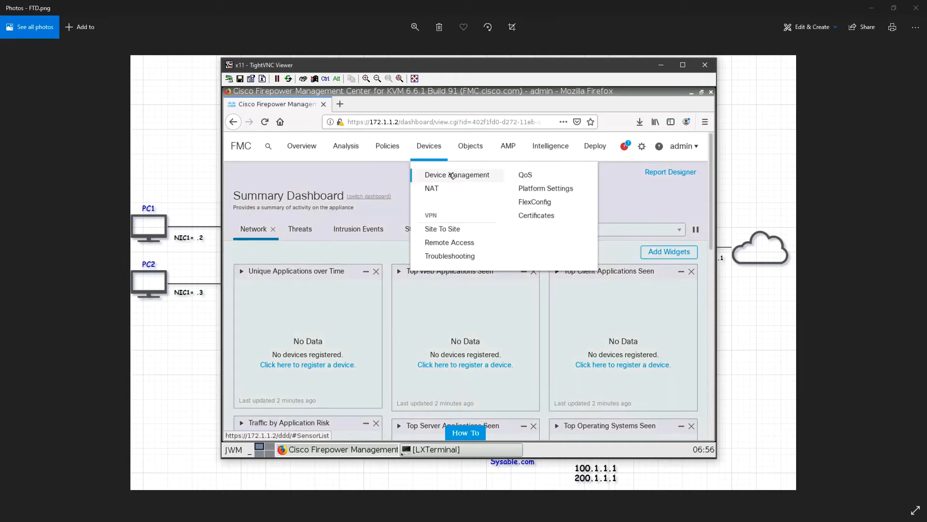
{"action": "left_click", "coordinate": [454, 177]}
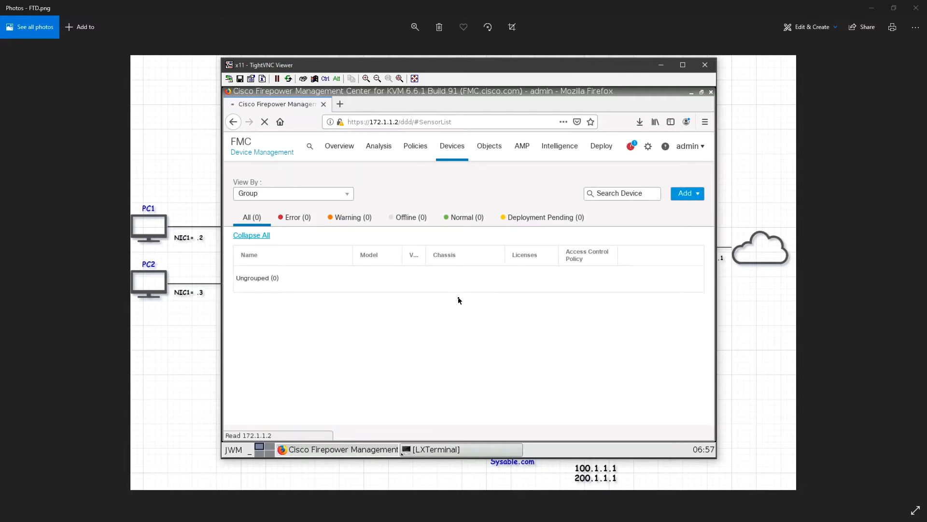
{"action": "left_click", "coordinate": [699, 197]}
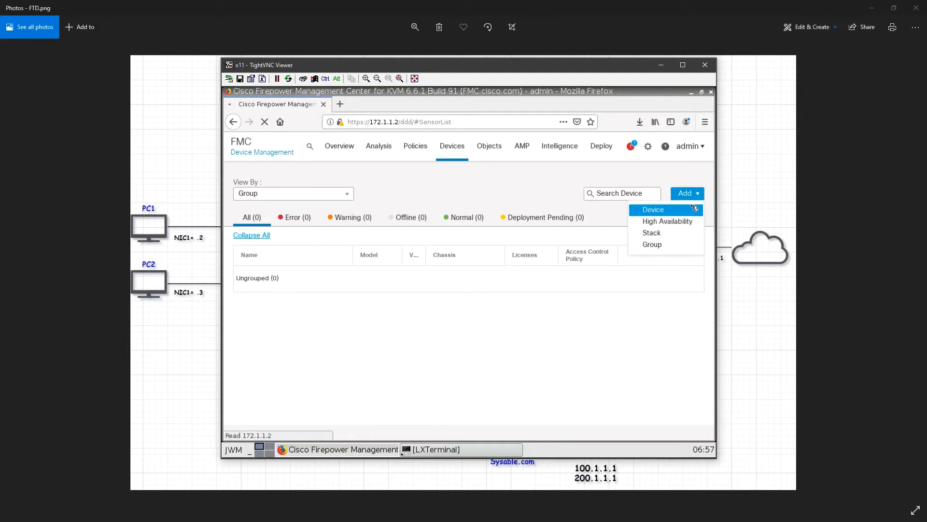
{"action": "left_click", "coordinate": [674, 245]}
{"action": "type", "text": "Sysable"}
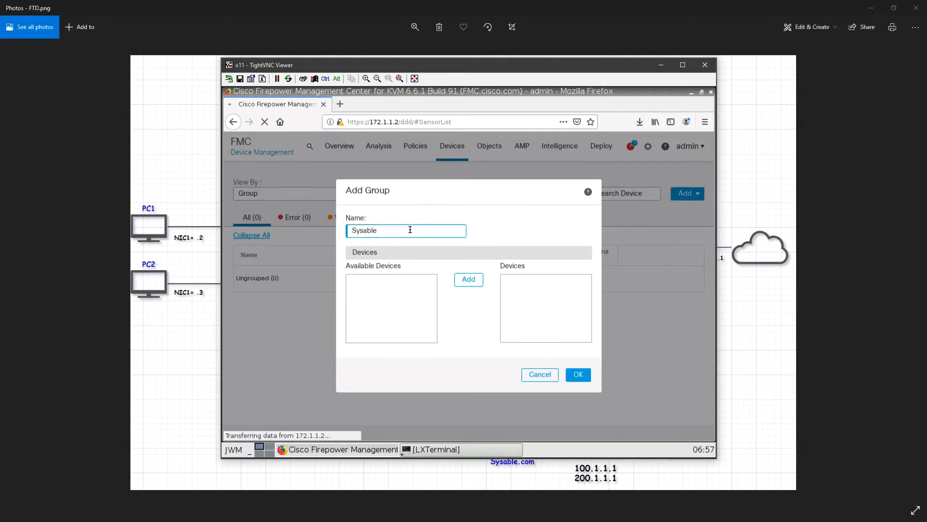
{"action": "left_click", "coordinate": [579, 375]}
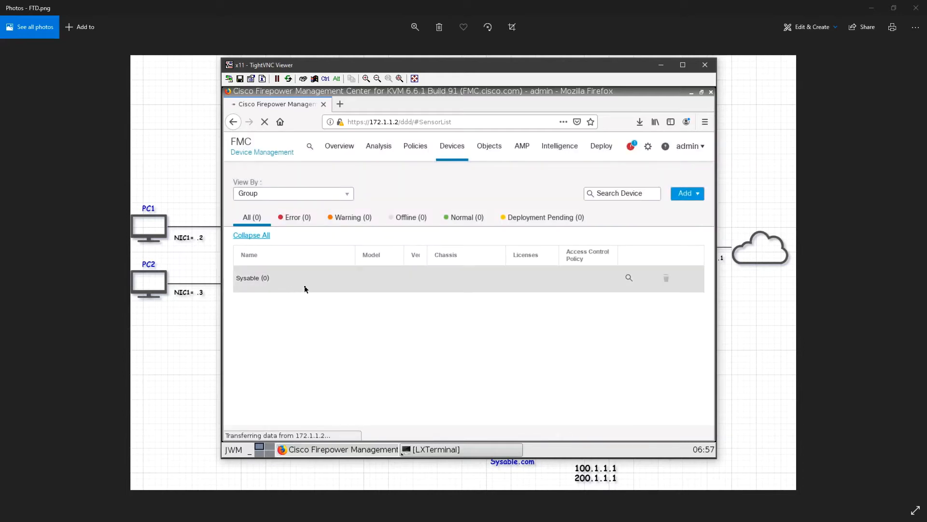
{"action": "left_click", "coordinate": [687, 193]}
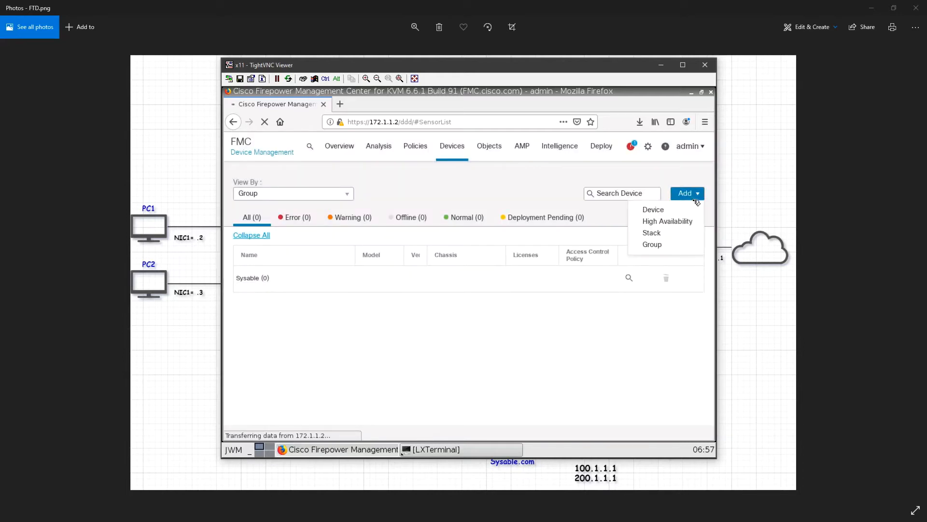
{"action": "left_click", "coordinate": [670, 214]}
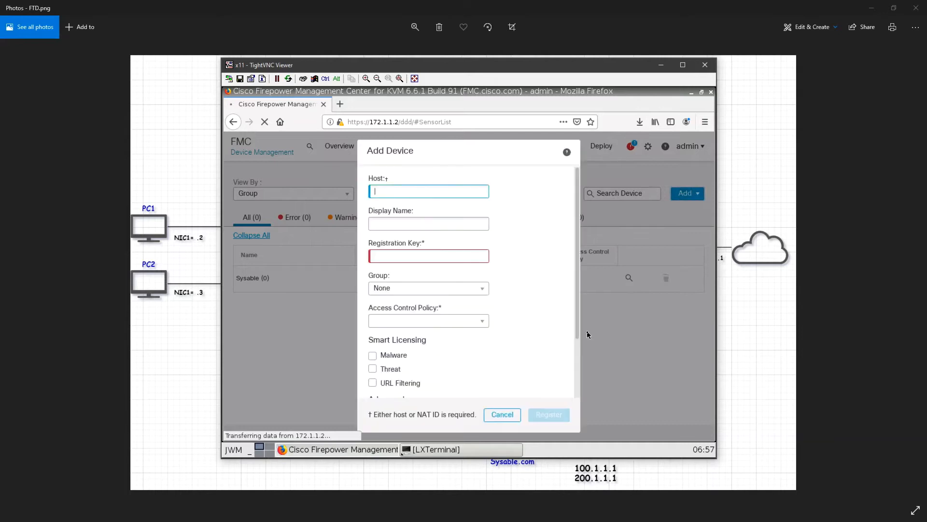
{"action": "type", "text": "172.1.1.2"}
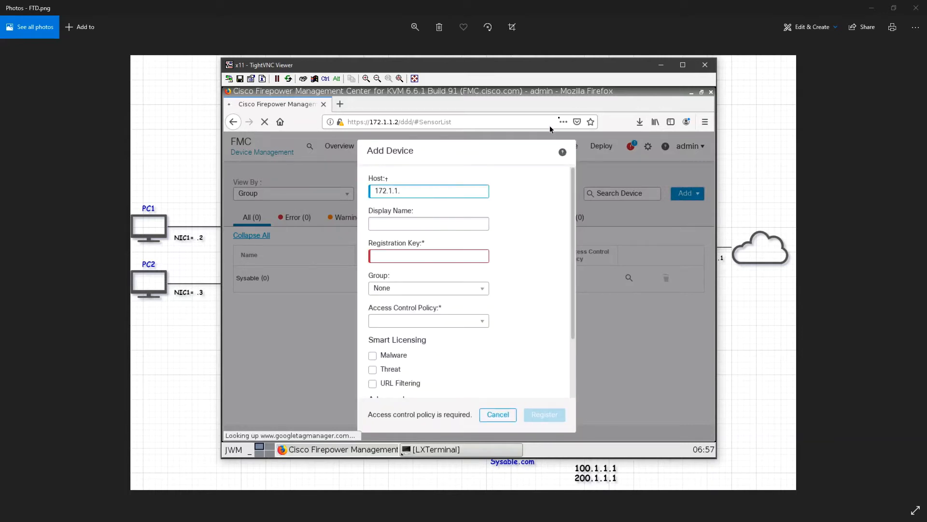
{"action": "left_click", "coordinate": [662, 65]}
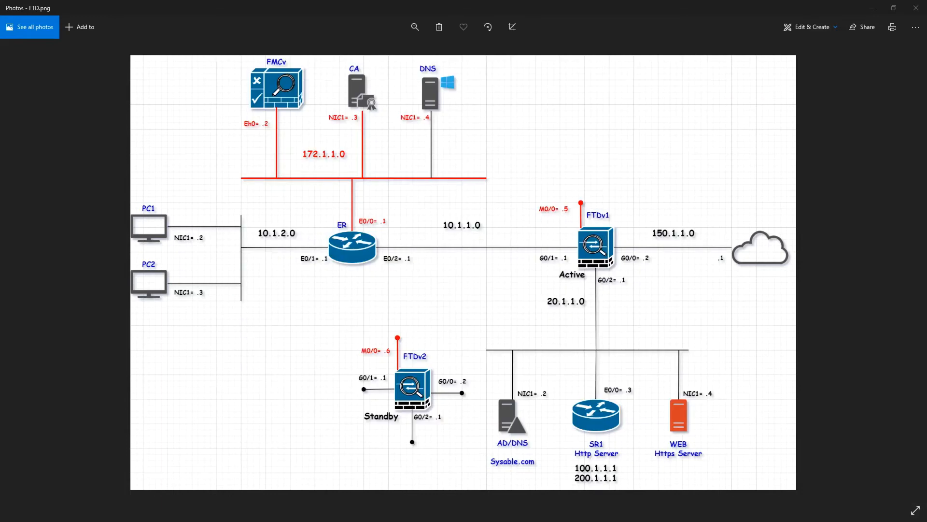
{"action": "key", "text": "alt+Tab"}
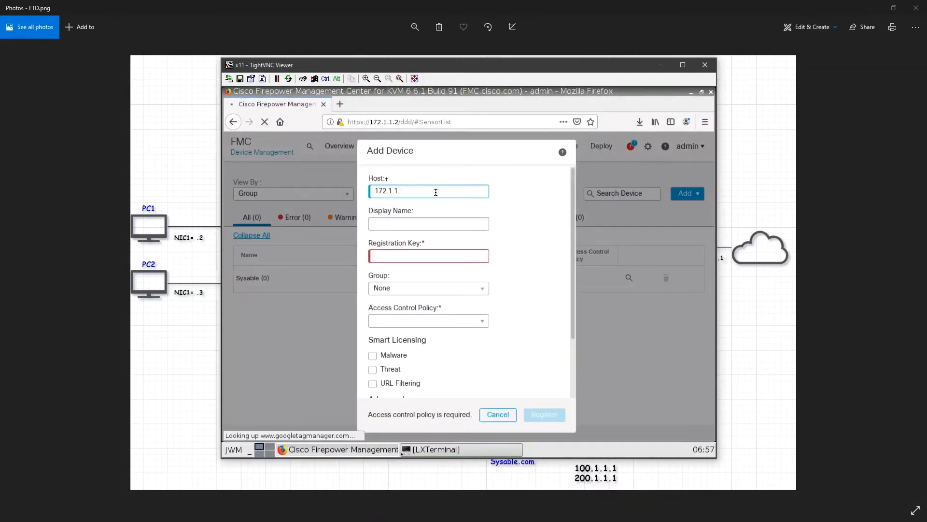
{"action": "left_click", "coordinate": [434, 223]}
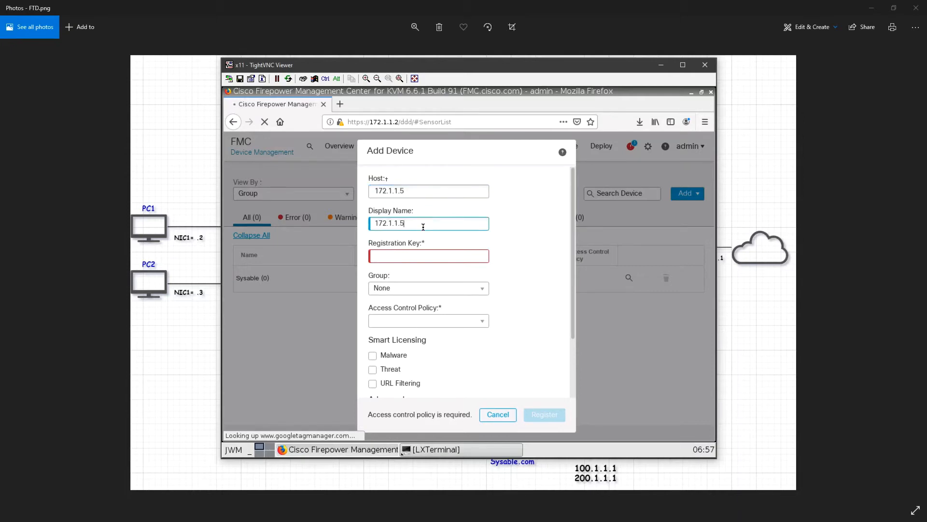
{"action": "left_click_drag", "start_coordinate": [423, 224], "coordinate": [374, 223]}
{"action": "type", "text": "FTD-1"}
{"action": "left_click", "coordinate": [410, 256]}
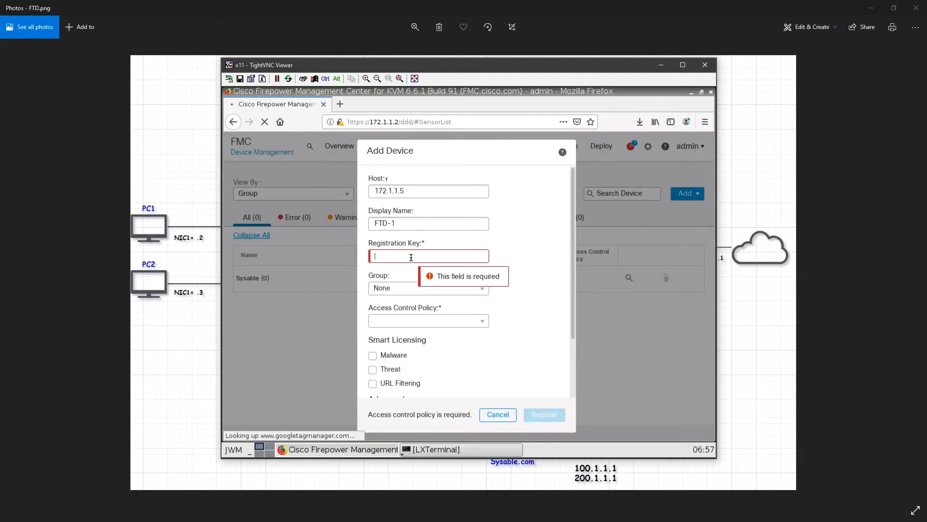
{"action": "type", "text": "●●●●●●●●"}
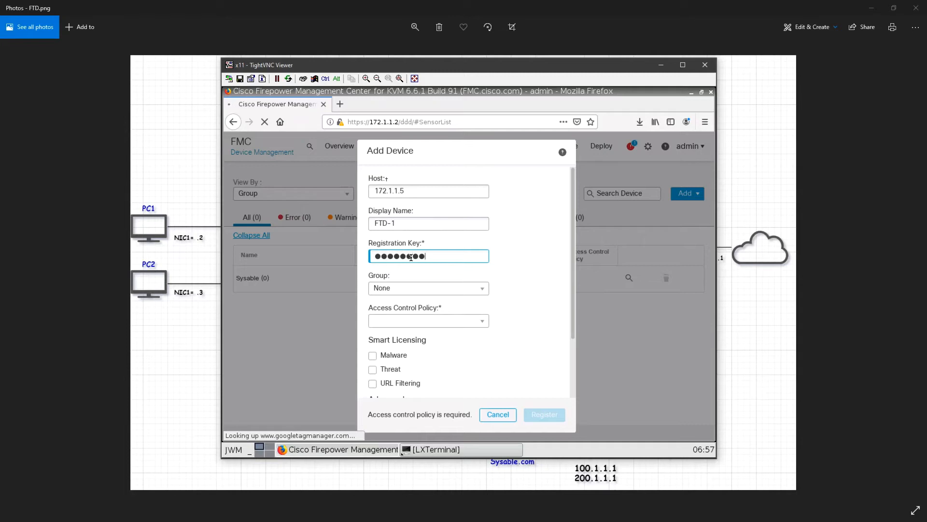
{"action": "left_click", "coordinate": [409, 289]}
{"action": "left_click", "coordinate": [407, 313]}
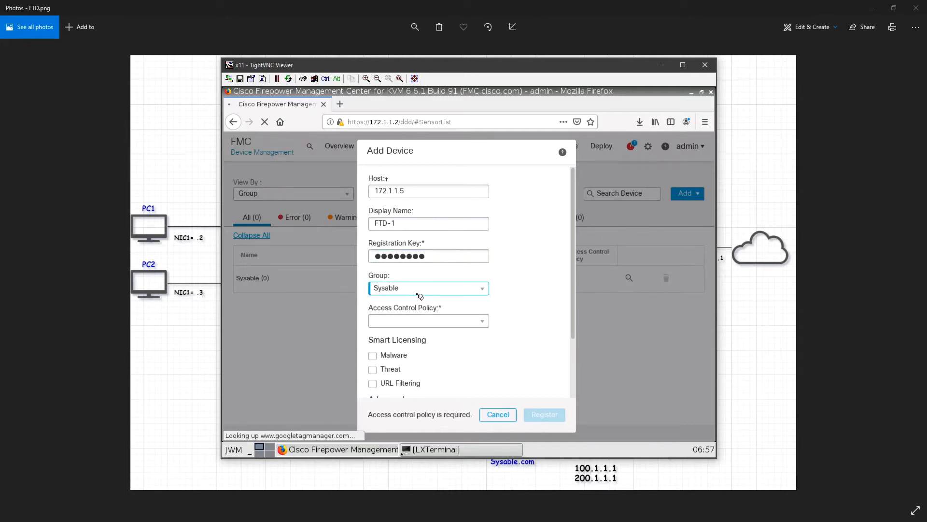
{"action": "left_click", "coordinate": [425, 322]}
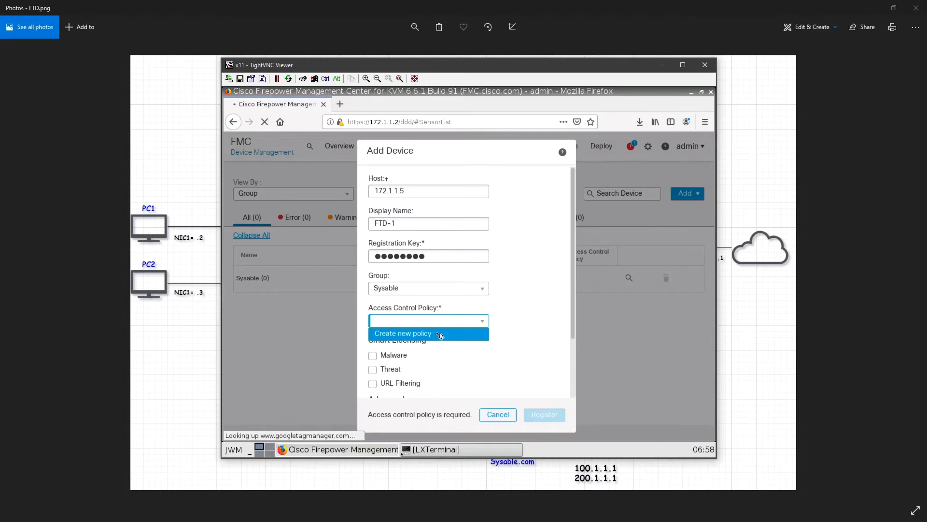
{"action": "left_click", "coordinate": [440, 335]}
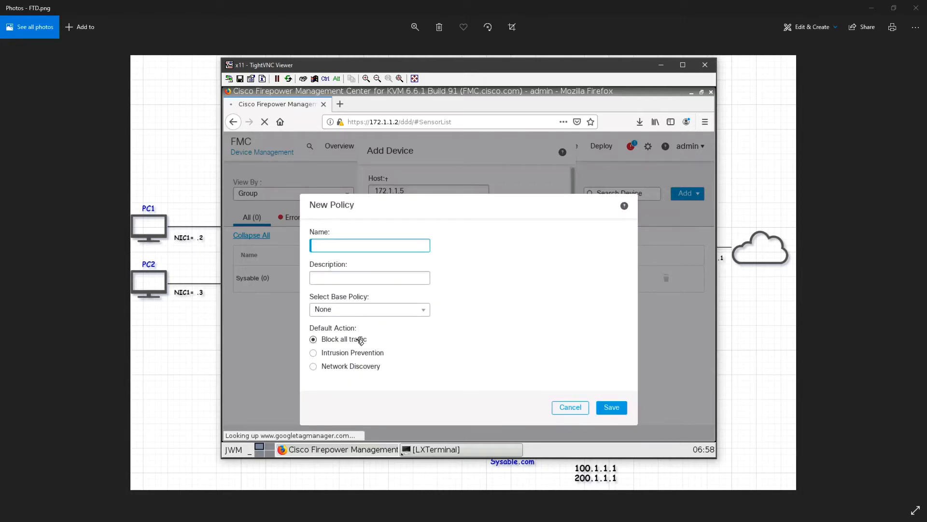
{"action": "left_click", "coordinate": [570, 407]}
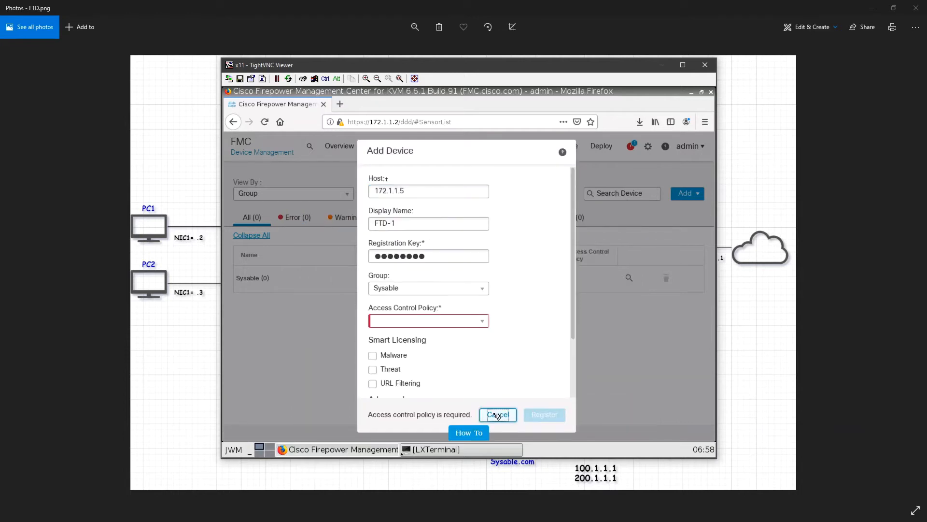
{"action": "left_click", "coordinate": [500, 414]}
- Create and save an access control policy named Block with no base policy and Block all traffic as the default action
{"action": "mouse_move", "coordinate": [425, 154]}
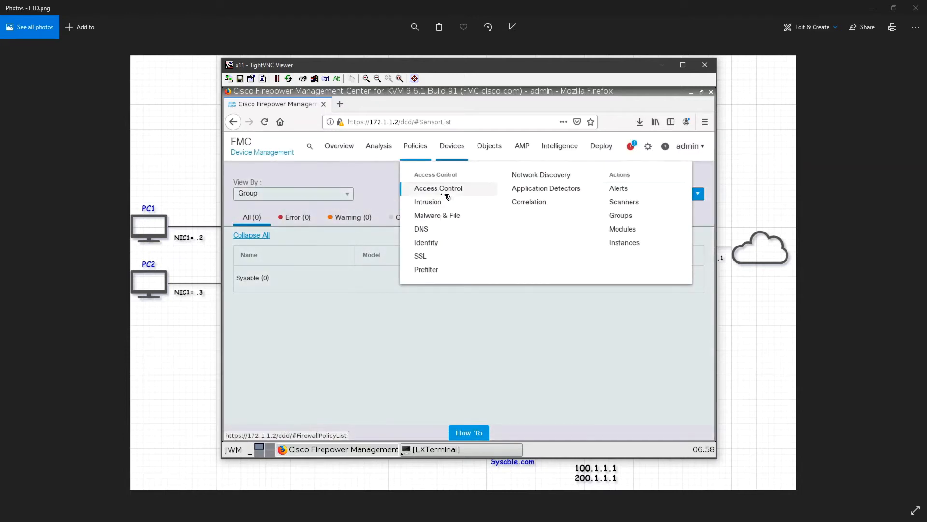
{"action": "left_click", "coordinate": [442, 192]}
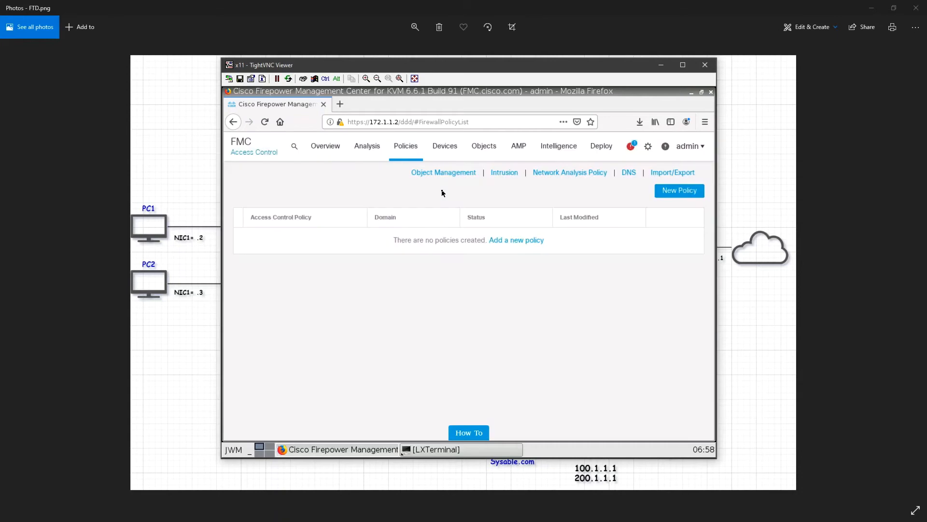
{"action": "left_click", "coordinate": [528, 241]}
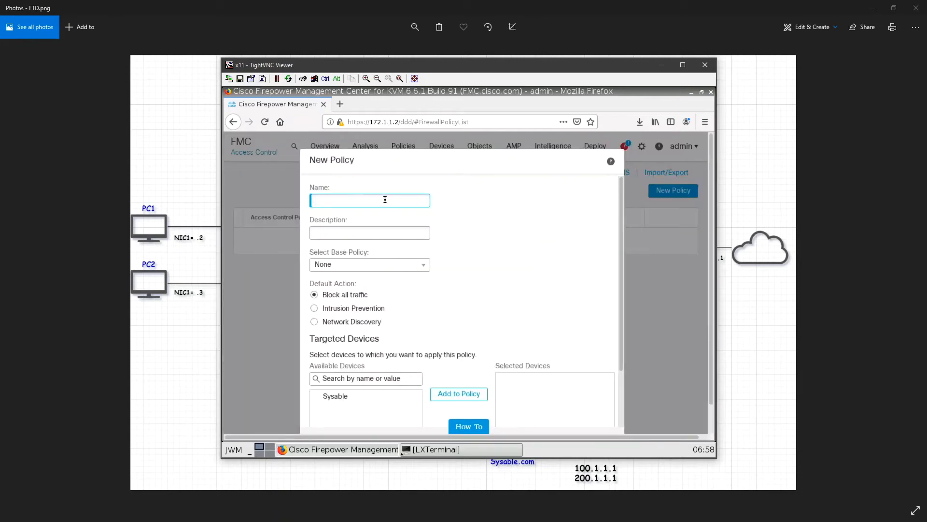
{"action": "type", "text": "Block"}
{"action": "scroll", "coordinate": [442, 269], "scroll_direction": "down", "scroll_amount": 4}
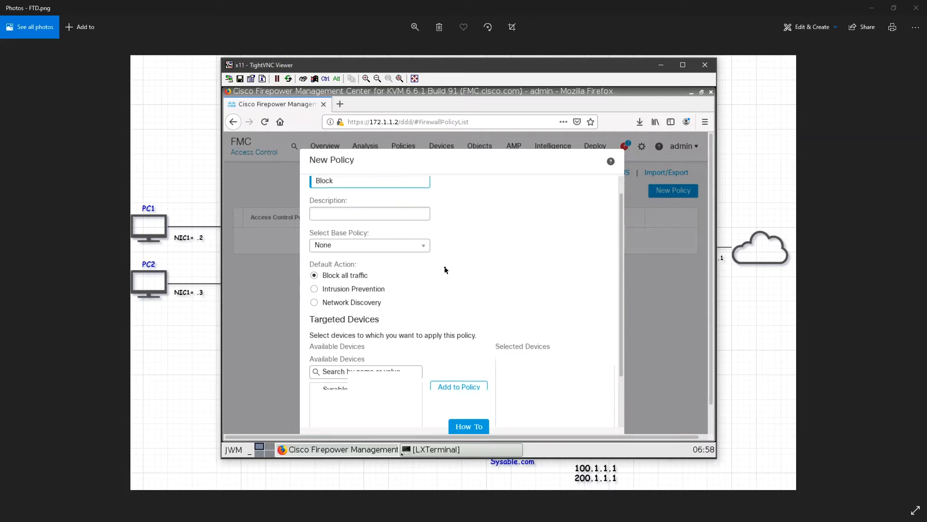
{"action": "left_click", "coordinate": [364, 303]}
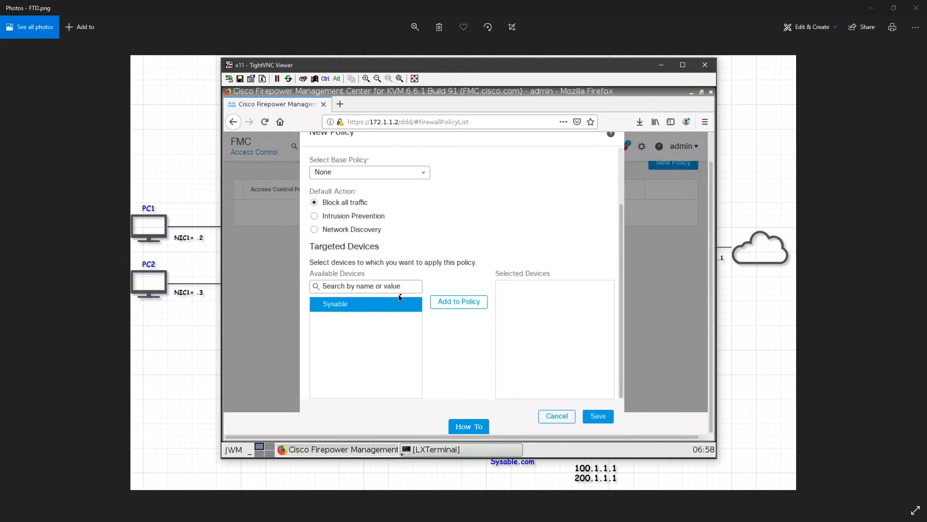
{"action": "left_click", "coordinate": [598, 416]}
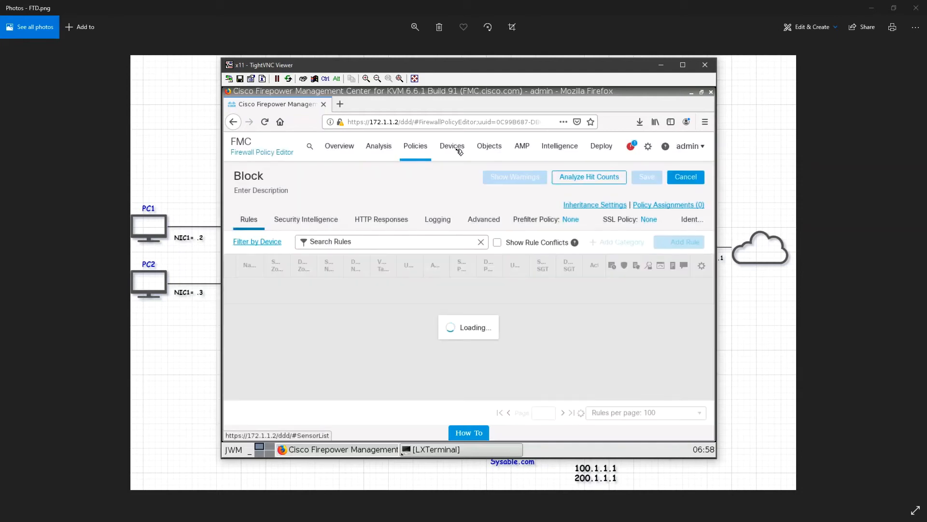
- Start adding a device in Device Management with host 172.1.1.5 and display name FTD-1
{"action": "mouse_move", "coordinate": [460, 158]}
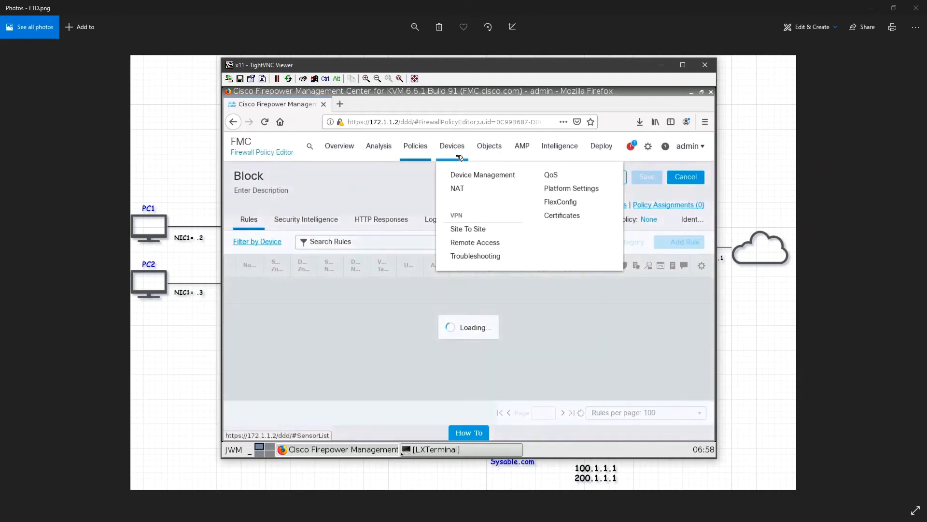
{"action": "left_click", "coordinate": [478, 177]}
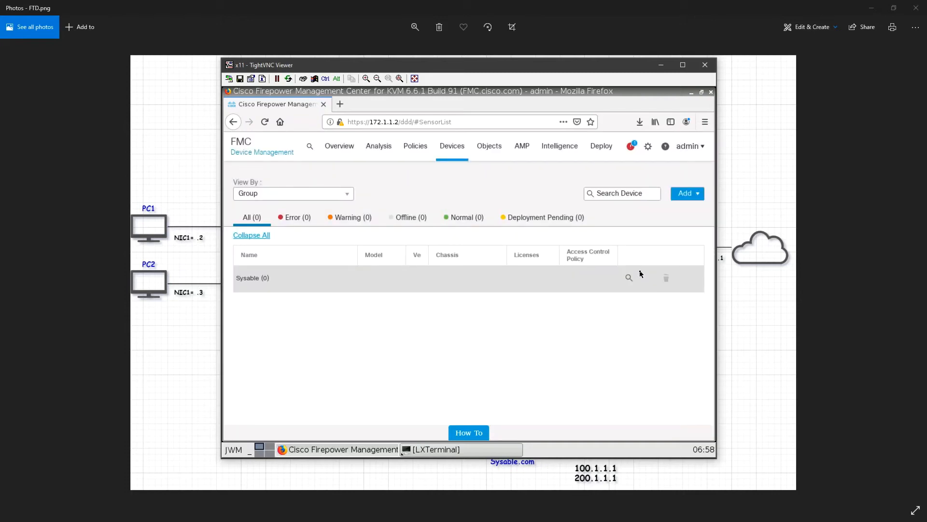
{"action": "left_click", "coordinate": [686, 193]}
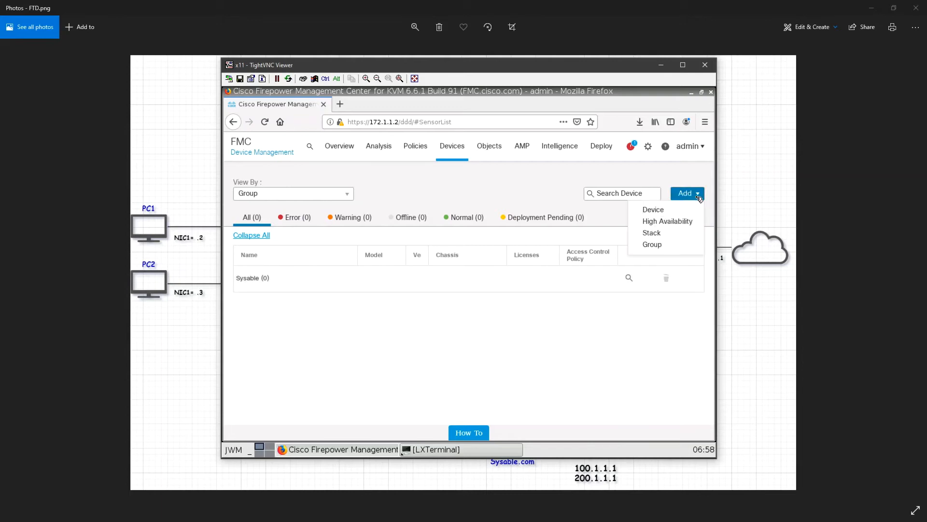
{"action": "left_click", "coordinate": [679, 210]}
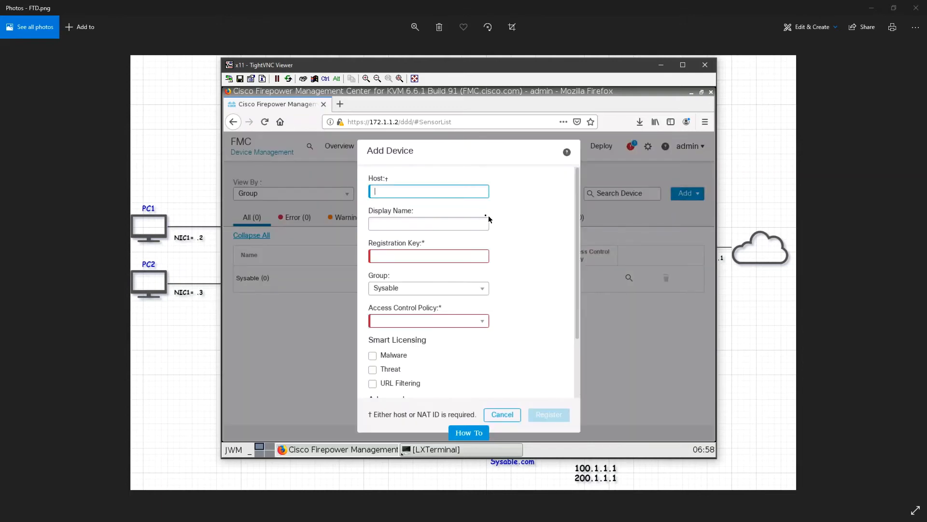
{"action": "type", "text": "172.1.1."}
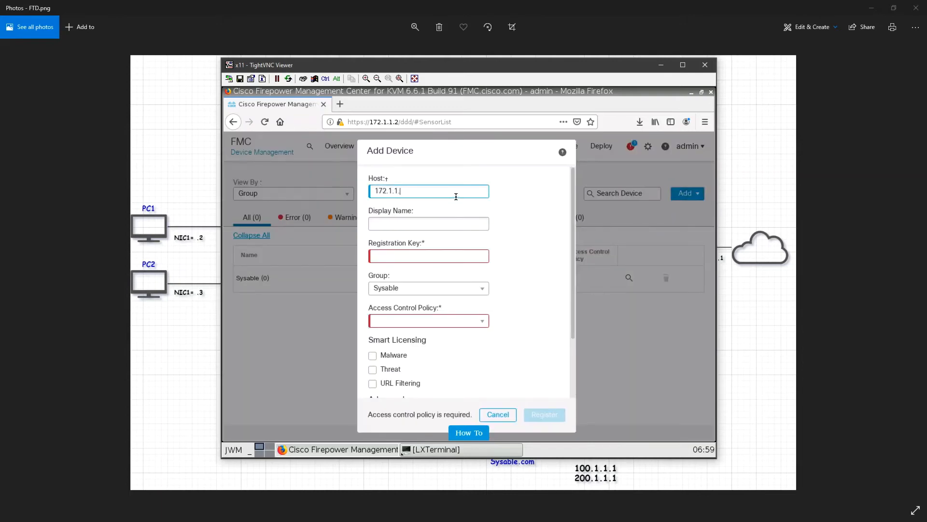
{"action": "type", "text": "5"}
{"action": "key", "text": "Tab"}
{"action": "key", "text": "BackSpace"}
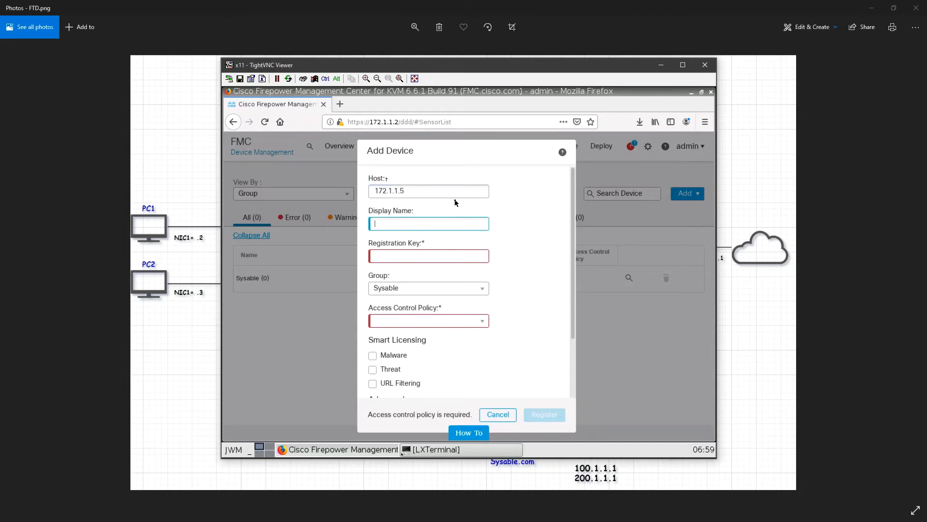
{"action": "type", "text": "FTD-1"}
- Enter the registration key for the new FTD-1 device
{"action": "left_click", "coordinate": [444, 255]}
{"action": "type", "text": "ci"}
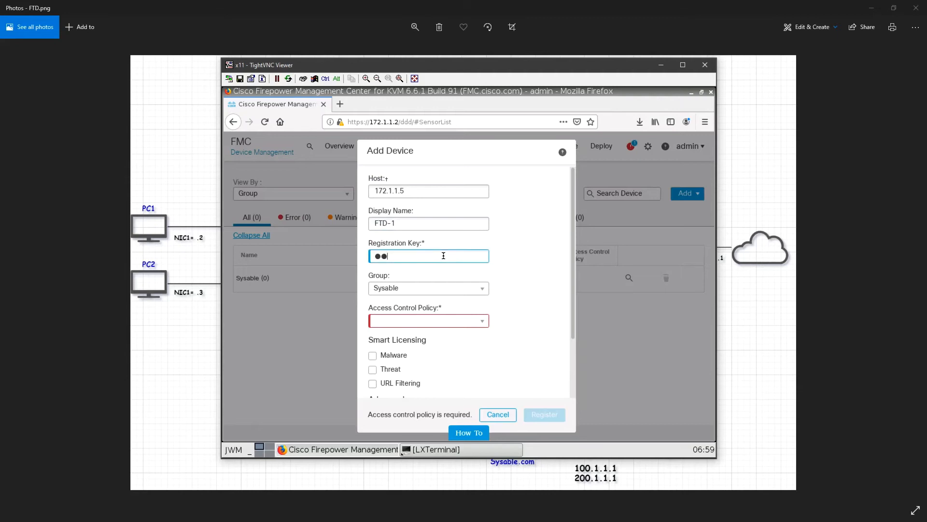
{"action": "key", "text": "BackSpace"}
{"action": "key", "text": "BackSpace"}
{"action": "type", "text": "cisco123"}
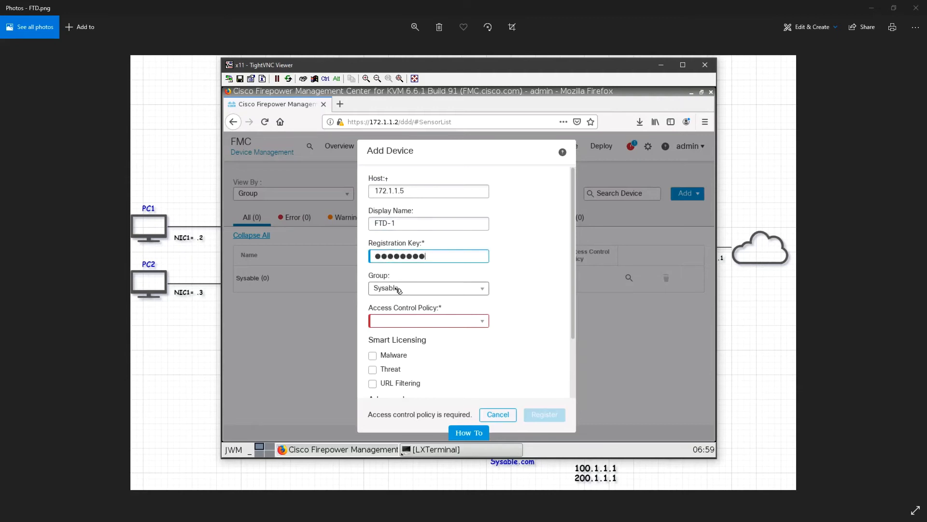
- Assign the Block access control policy to FTD-1, enable the Malware, Threat and URL Filtering licenses, and register the device
{"action": "left_click", "coordinate": [428, 321]}
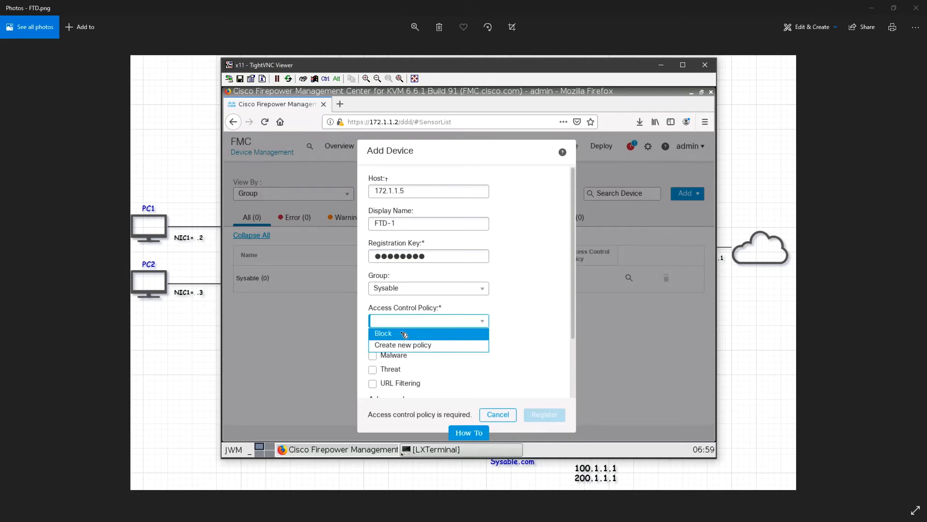
{"action": "left_click", "coordinate": [403, 334]}
{"action": "scroll", "coordinate": [437, 340], "scroll_direction": "down", "scroll_amount": 1}
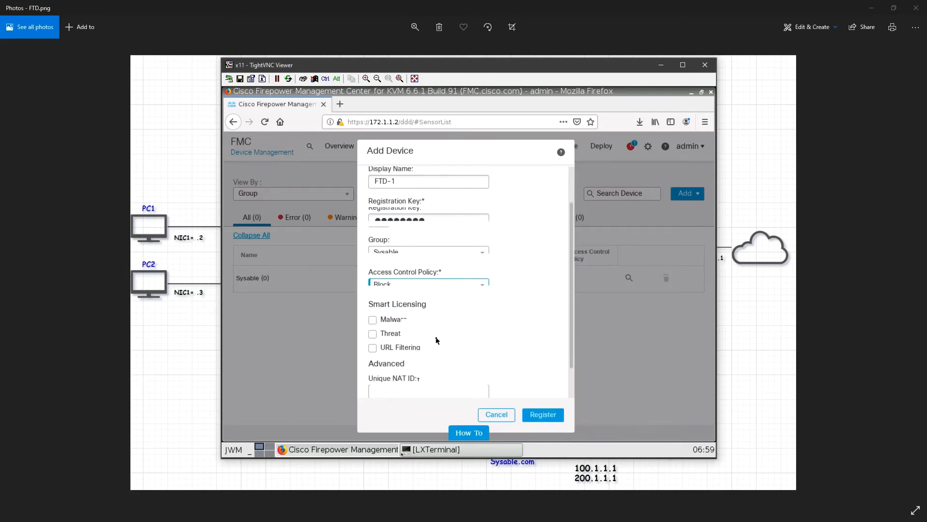
{"action": "left_click", "coordinate": [372, 294]}
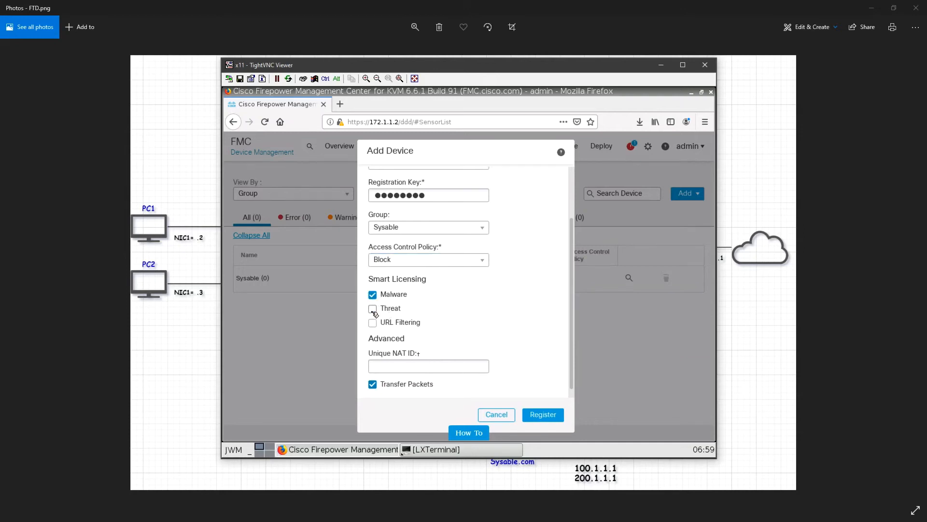
{"action": "left_click", "coordinate": [373, 308]}
{"action": "left_click", "coordinate": [372, 322]}
{"action": "scroll", "coordinate": [426, 327], "scroll_direction": "down", "scroll_amount": 1}
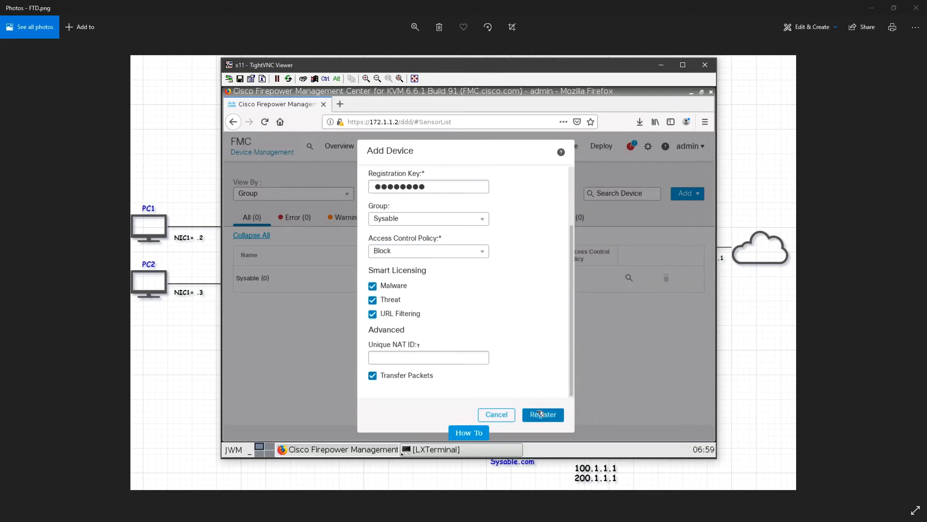
{"action": "left_click", "coordinate": [541, 414]}
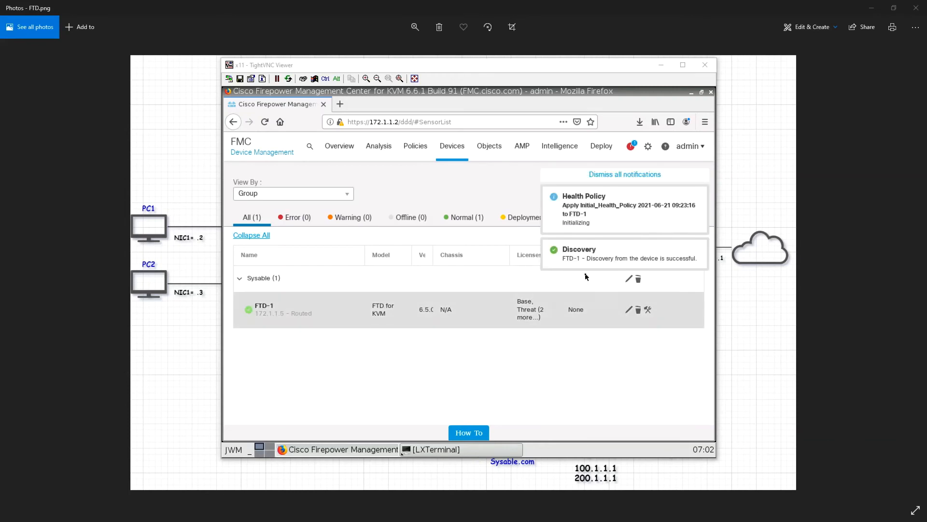
- Dismiss all notifications and check the progress of FTD-1's registration, discovery and policy tasks
{"action": "left_click", "coordinate": [631, 175]}
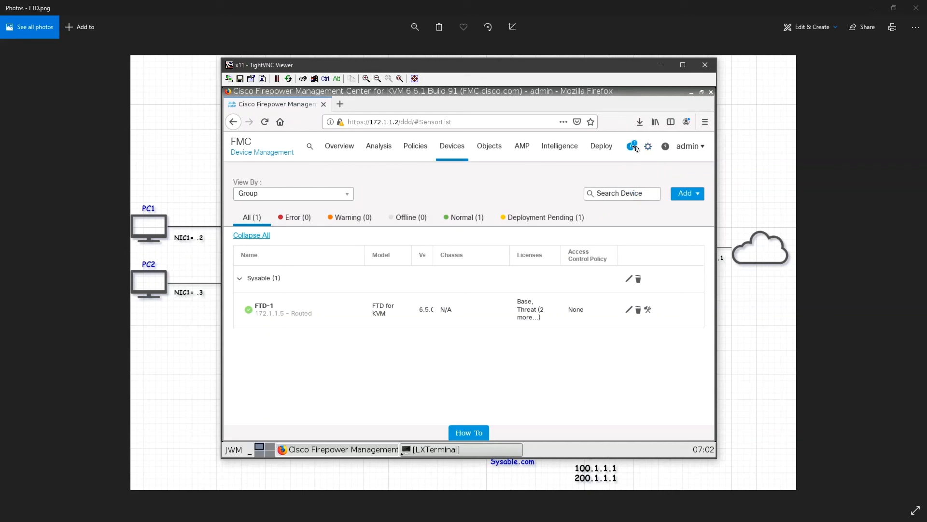
{"action": "left_click", "coordinate": [633, 146]}
{"action": "left_click", "coordinate": [515, 182]}
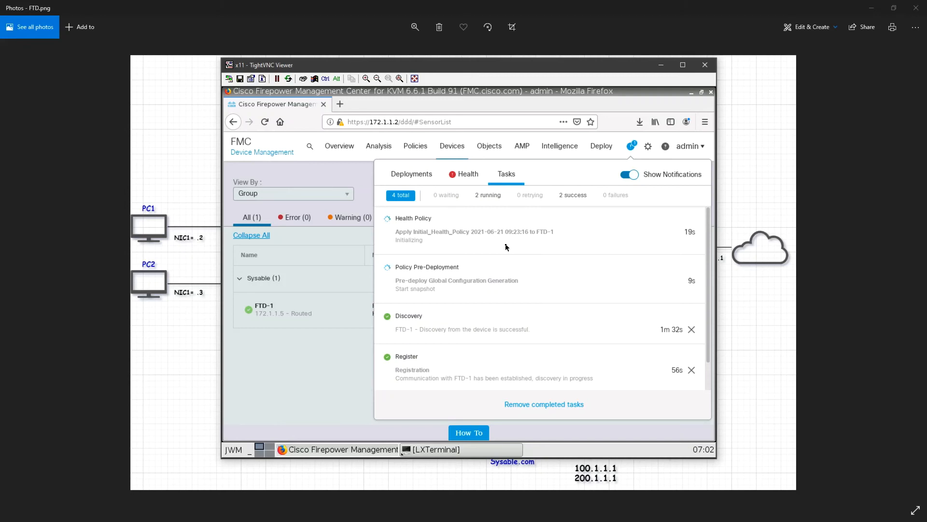
{"action": "left_click", "coordinate": [338, 367]}
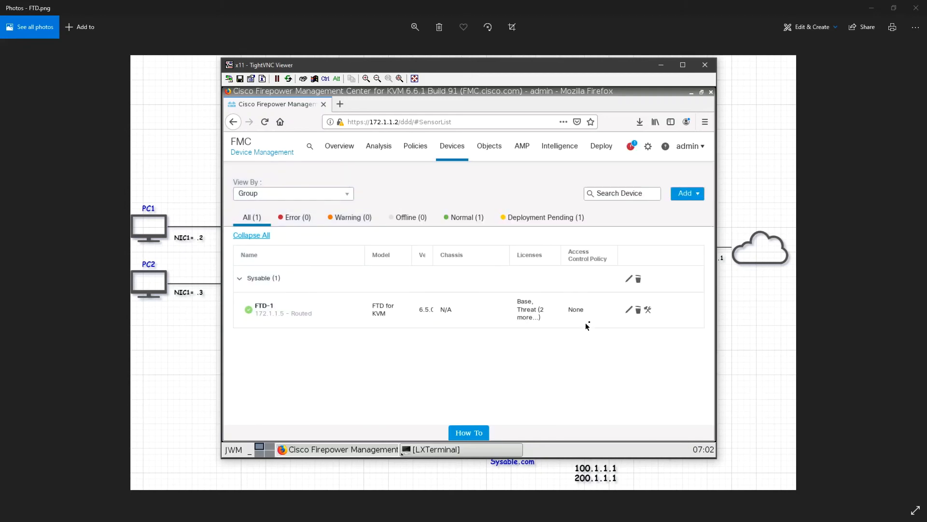
- Examine FTD-1's device summary, including its license, system, management and applied policy details, and recheck the running tasks
{"action": "left_click", "coordinate": [629, 309]}
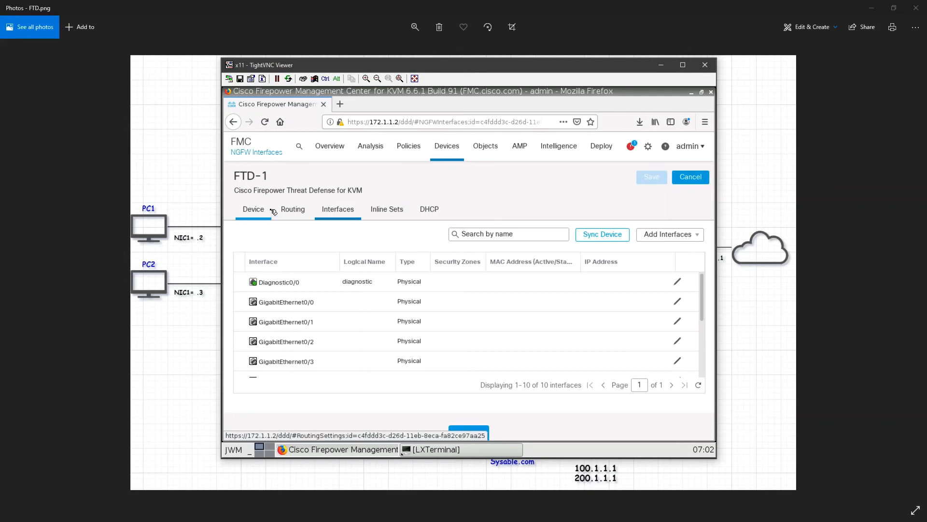
{"action": "left_click", "coordinate": [253, 209]}
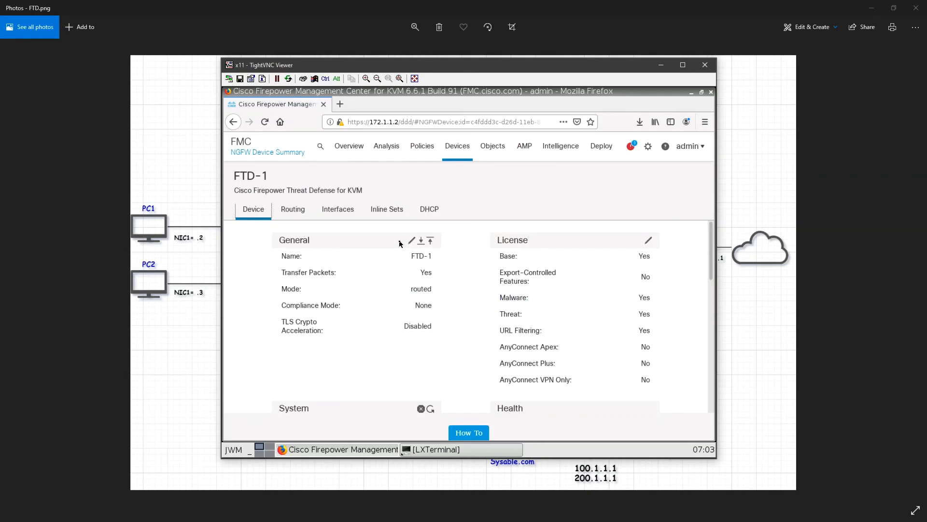
{"action": "scroll", "coordinate": [562, 305], "scroll_direction": "down", "scroll_amount": 5}
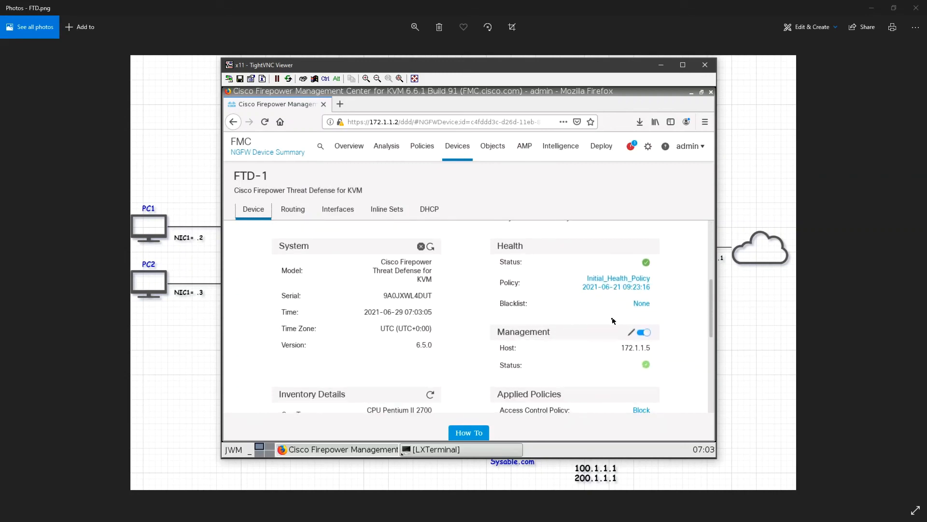
{"action": "scroll", "coordinate": [579, 334], "scroll_direction": "down", "scroll_amount": 5}
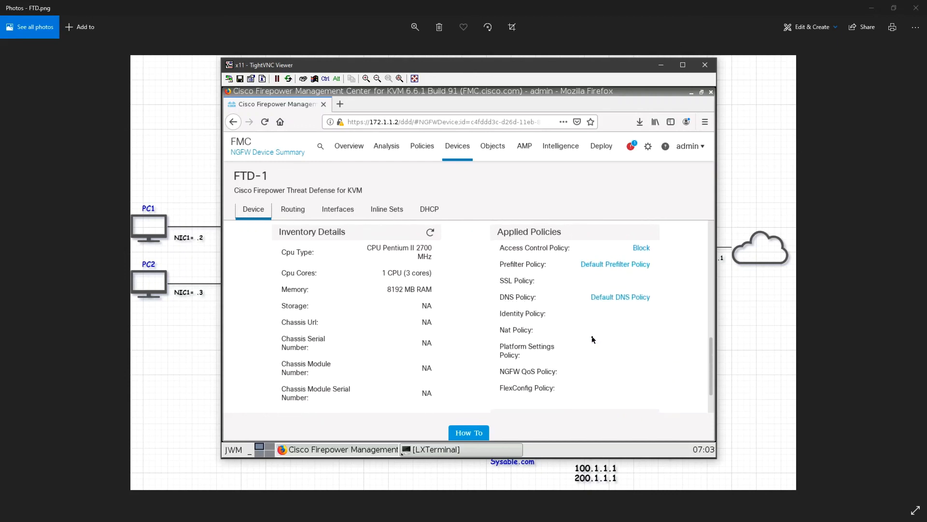
{"action": "scroll", "coordinate": [592, 342], "scroll_direction": "down", "scroll_amount": 3}
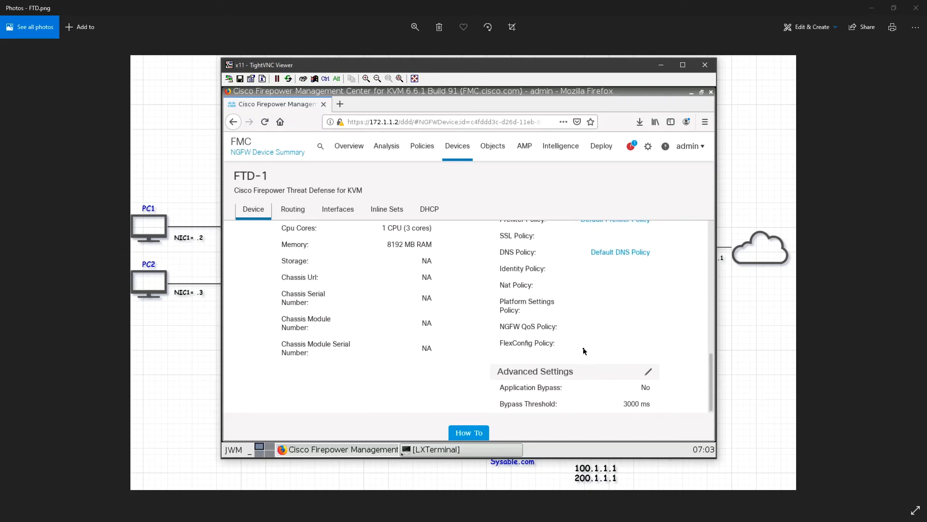
{"action": "scroll", "coordinate": [584, 348], "scroll_direction": "up", "scroll_amount": 3}
{"action": "scroll", "coordinate": [585, 350], "scroll_direction": "up", "scroll_amount": 3}
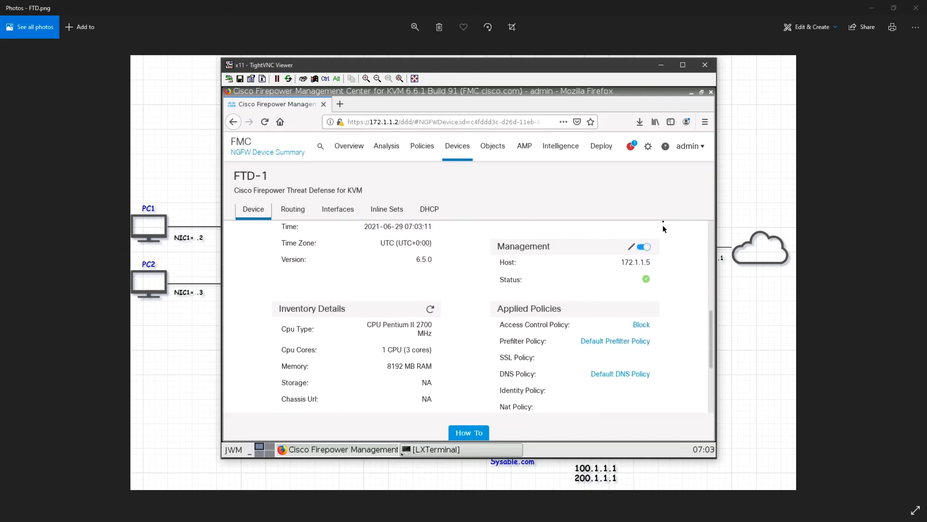
{"action": "left_click", "coordinate": [631, 146]}
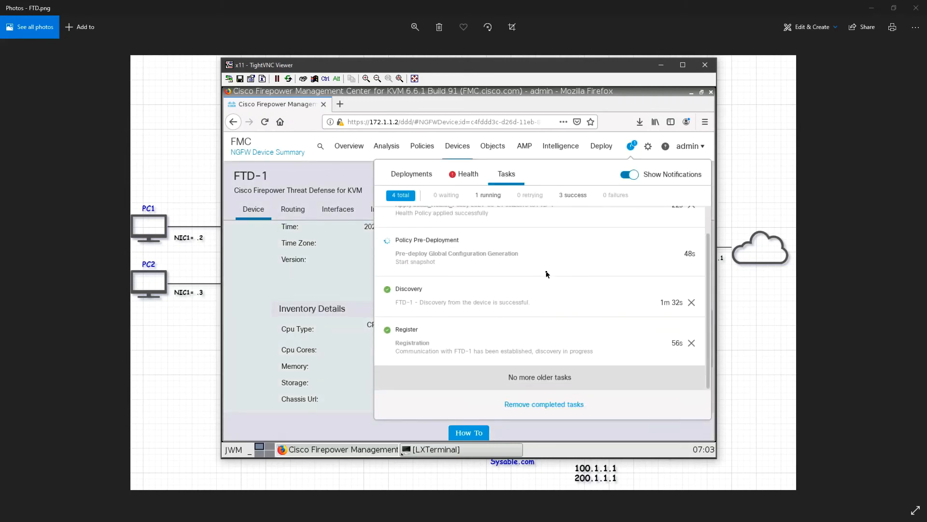
{"action": "left_click", "coordinate": [251, 314]}
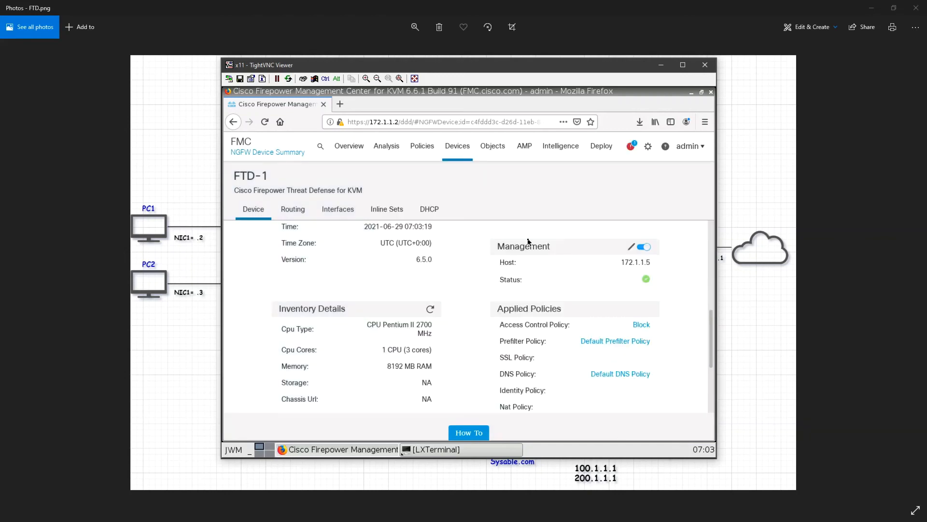